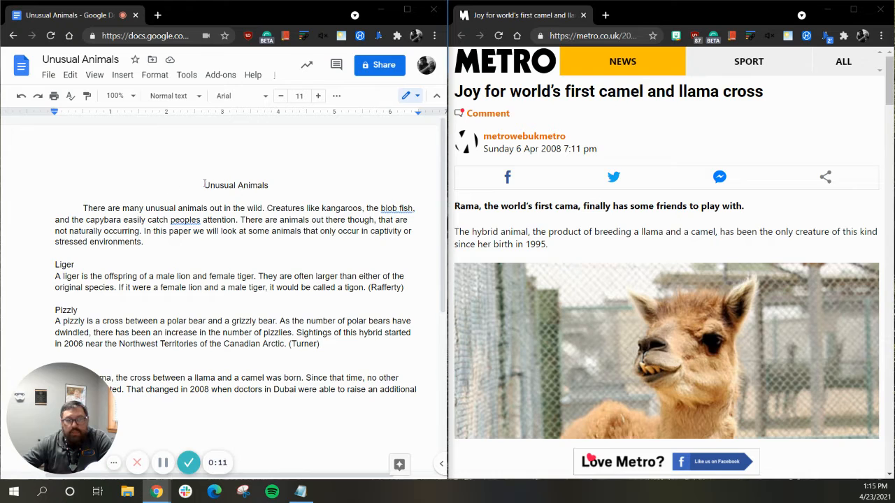
# Open the document's Citations tool and keep MLA (8th ed.) as the citation style
pyautogui.scroll(-3, 244, 202)
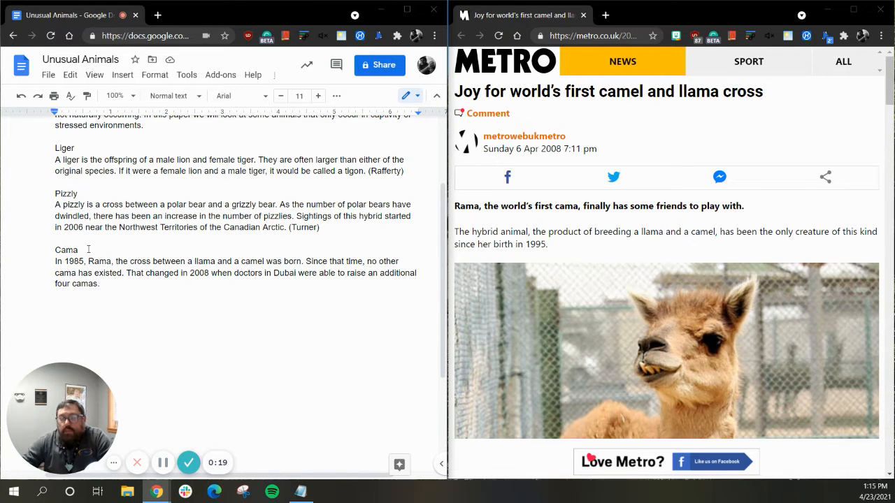
pyautogui.scroll(2, 110, 223)
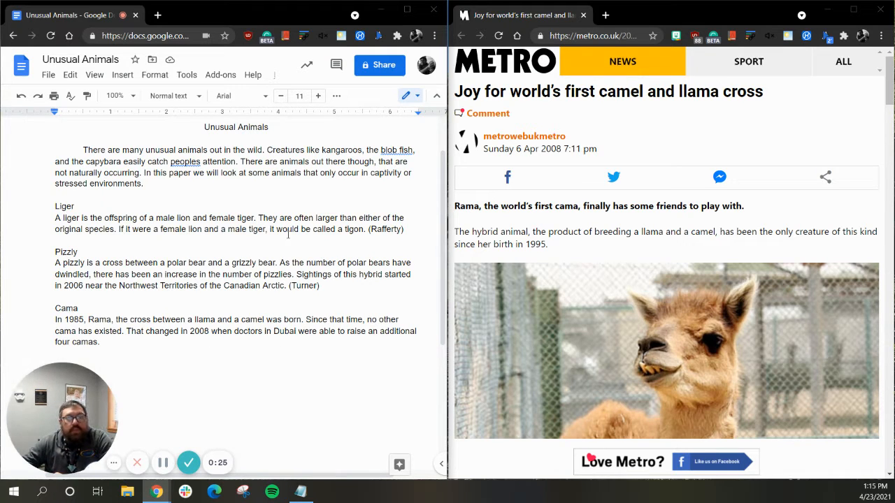
pyautogui.scroll(2, 283, 234)
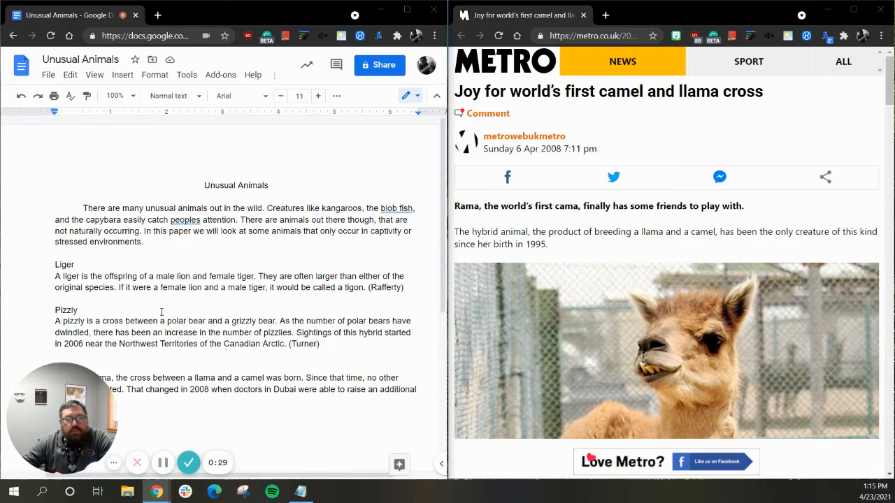
pyautogui.click(187, 75)
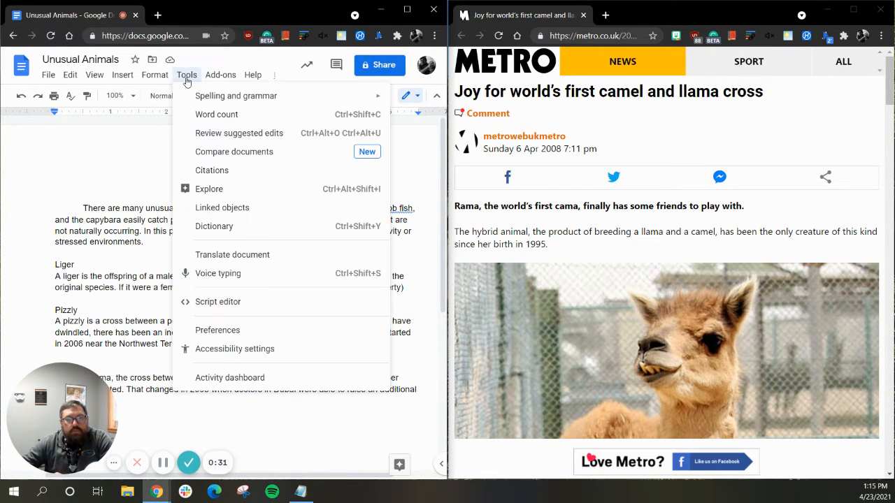
pyautogui.click(248, 172)
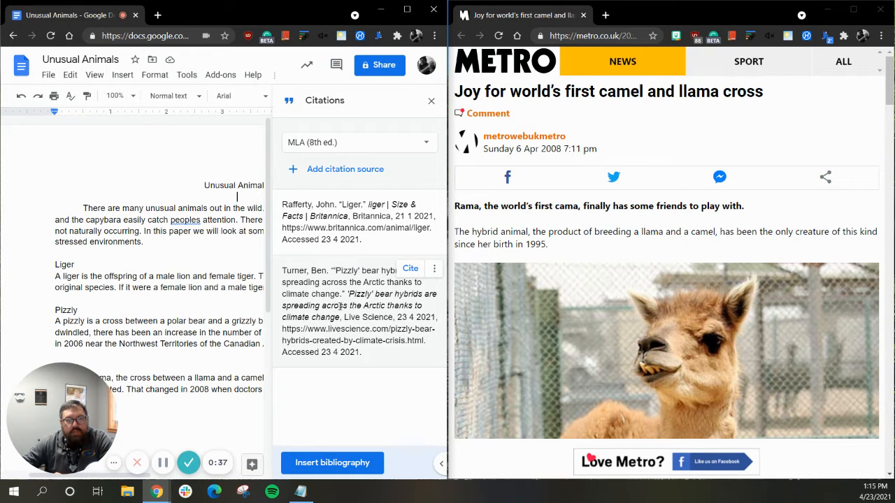
pyautogui.click(305, 144)
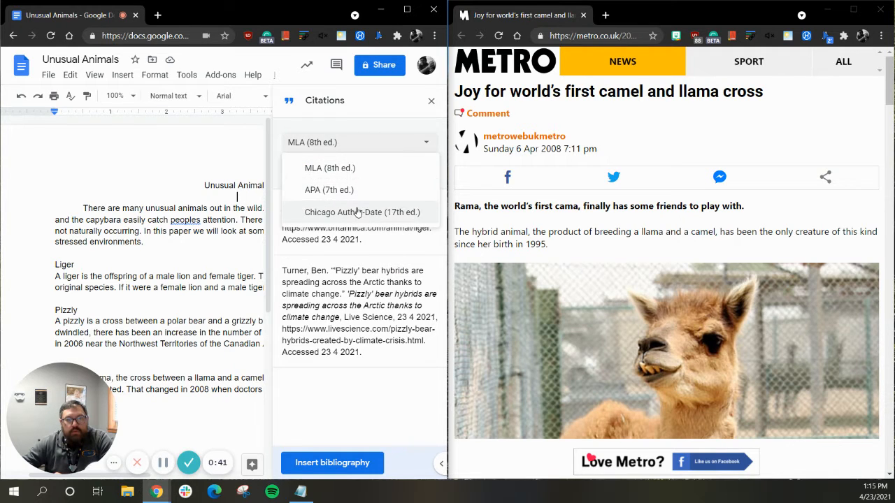
pyautogui.click(343, 147)
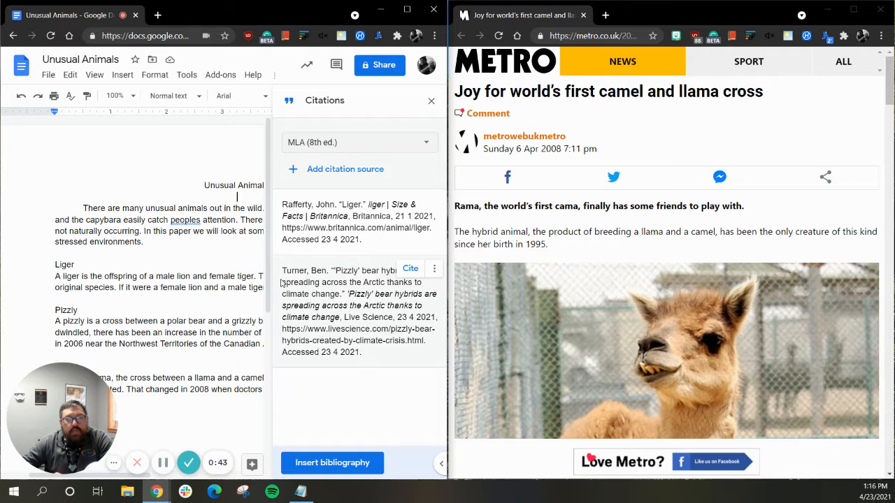
# Start a new citation source of type Website, accessed by Website, with the organization Metro as its author
pyautogui.scroll(-3, 209, 282)
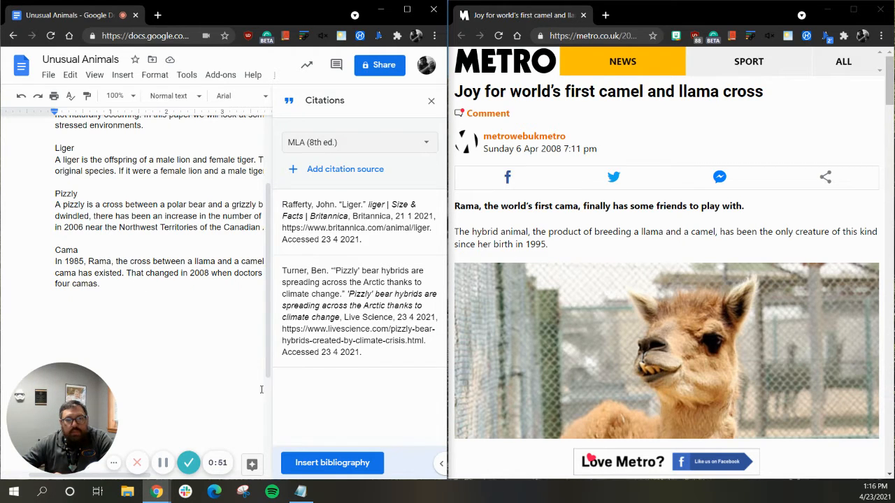
pyautogui.click(343, 175)
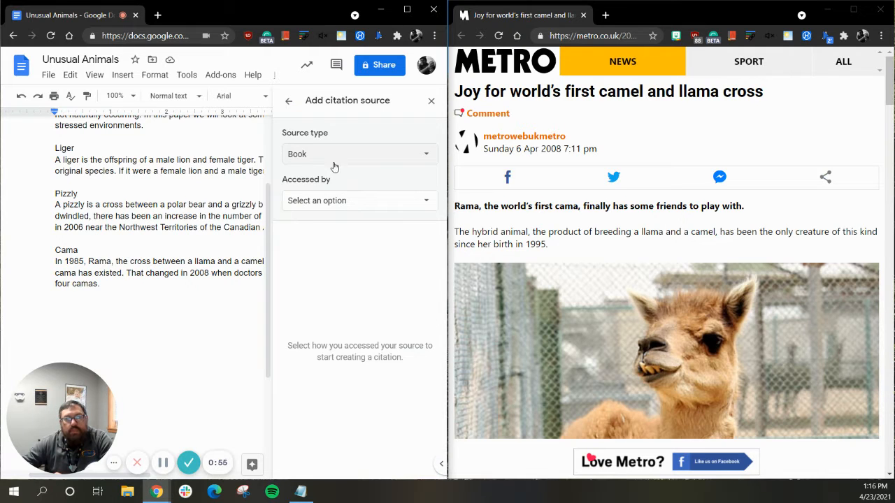
pyautogui.click(334, 157)
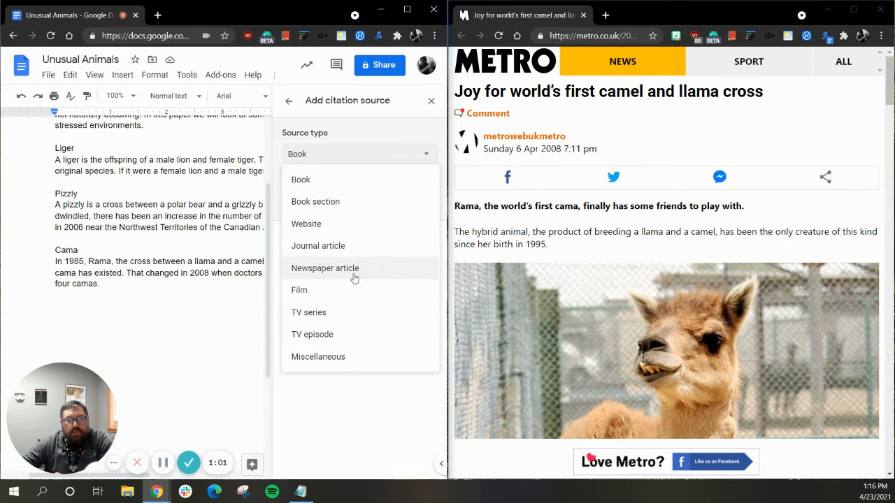
pyautogui.click(345, 233)
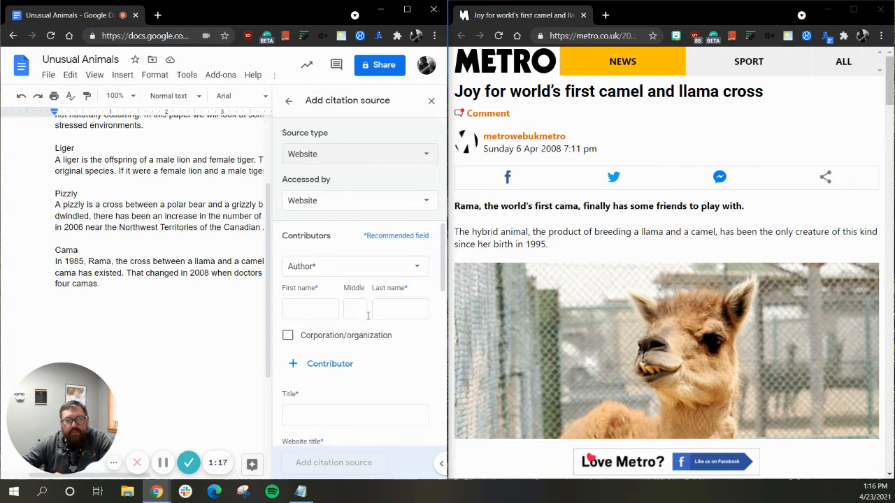
pyautogui.click(355, 339)
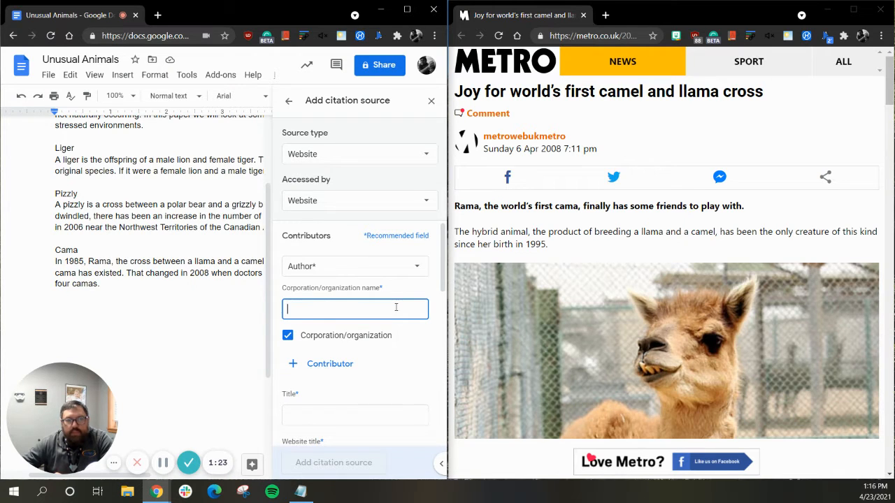
pyautogui.write('Metro')
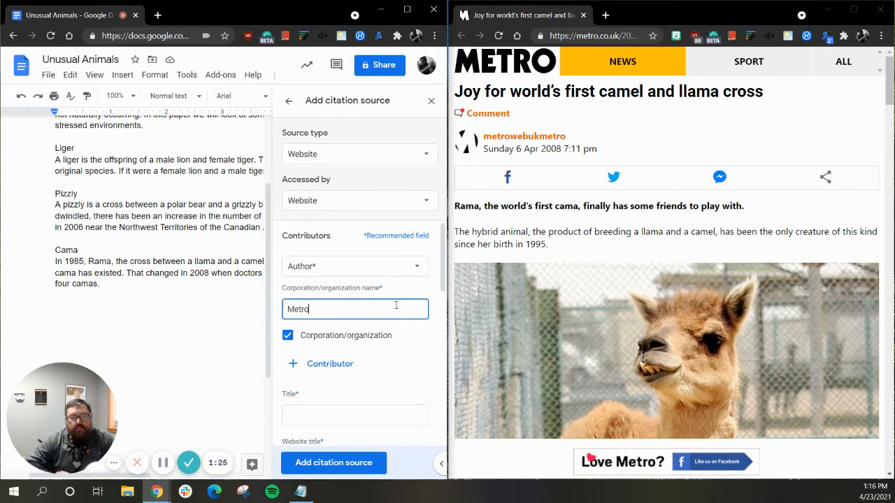
# Fill in the source's title and website title with the article headline "Joy for world's first camel and llama cross"
pyautogui.scroll(-1, 368, 348)
pyautogui.click(337, 358)
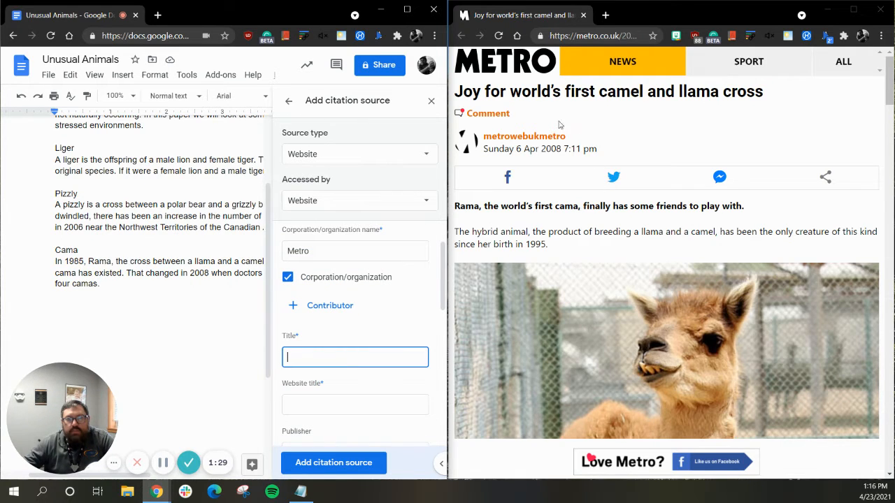
pyautogui.moveTo(761, 91); pyautogui.dragTo(457, 98)
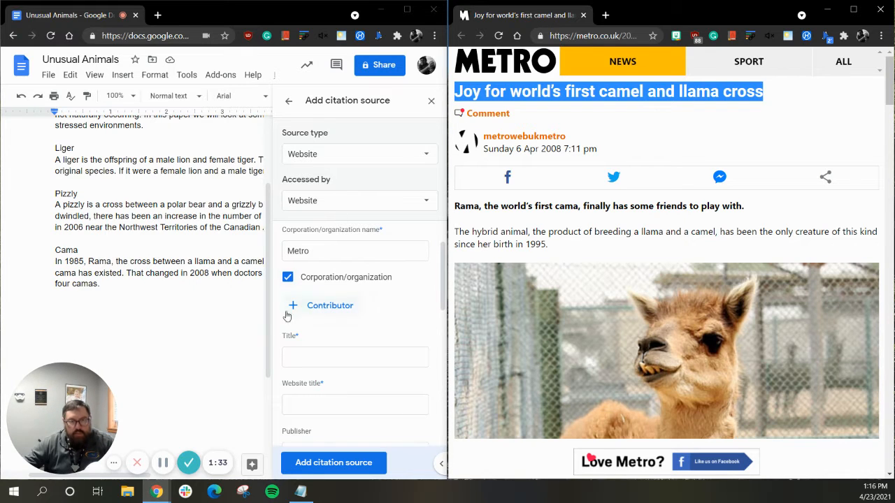
pyautogui.click(302, 356)
pyautogui.write('https://www.facebook.com/MetroUK/')
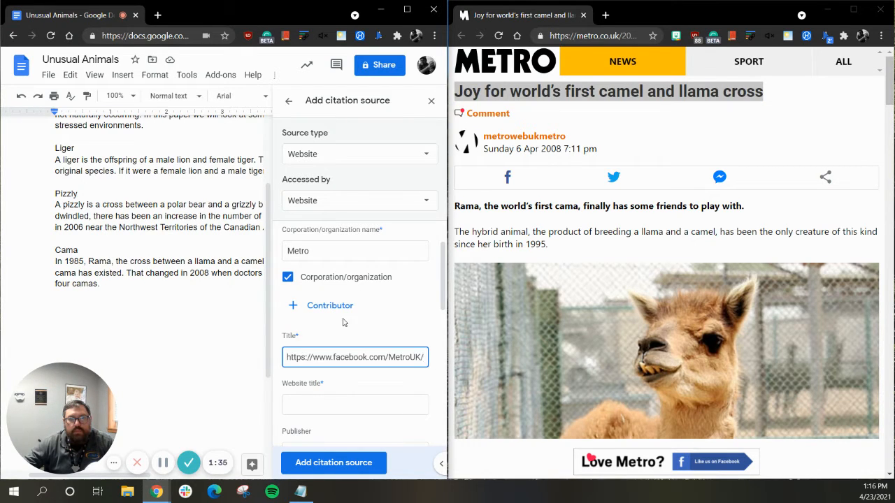
pyautogui.scroll(-2, 343, 322)
pyautogui.click(326, 288)
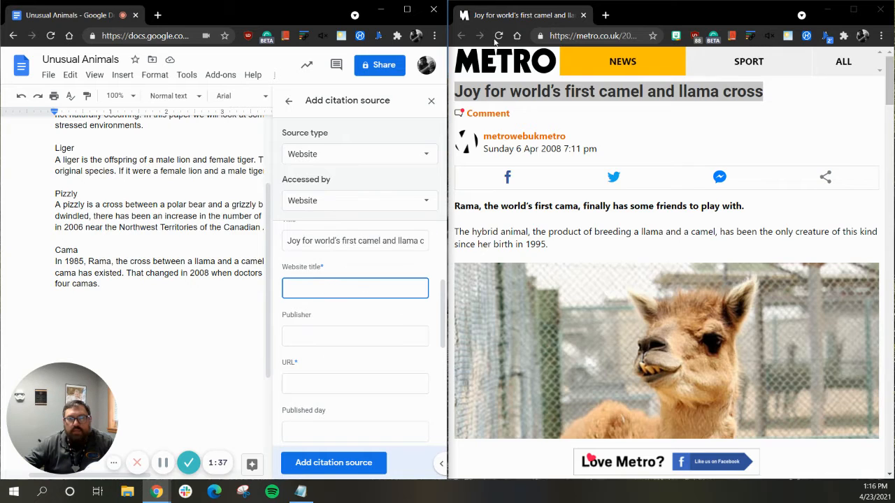
pyautogui.write('https://www.facebook.com/MetroUK/')
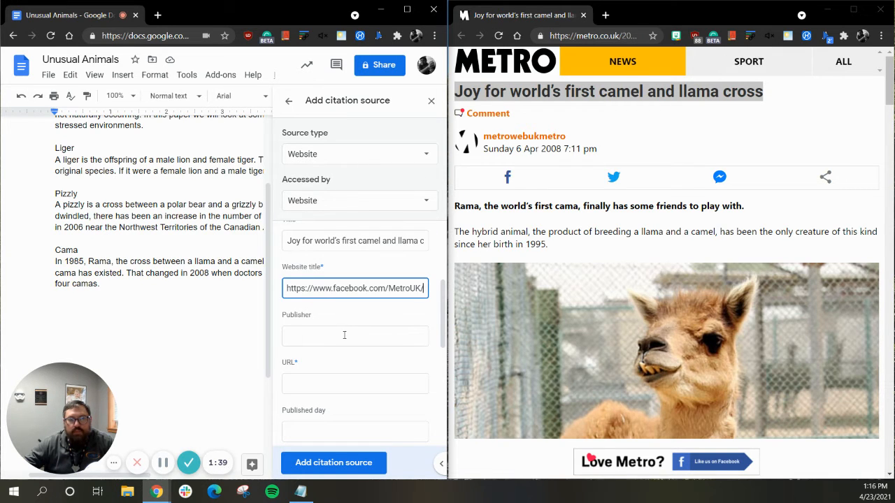
# Set the source's publisher to Metro and copy the metro.co.uk article's web address into its URL
pyautogui.click(344, 337)
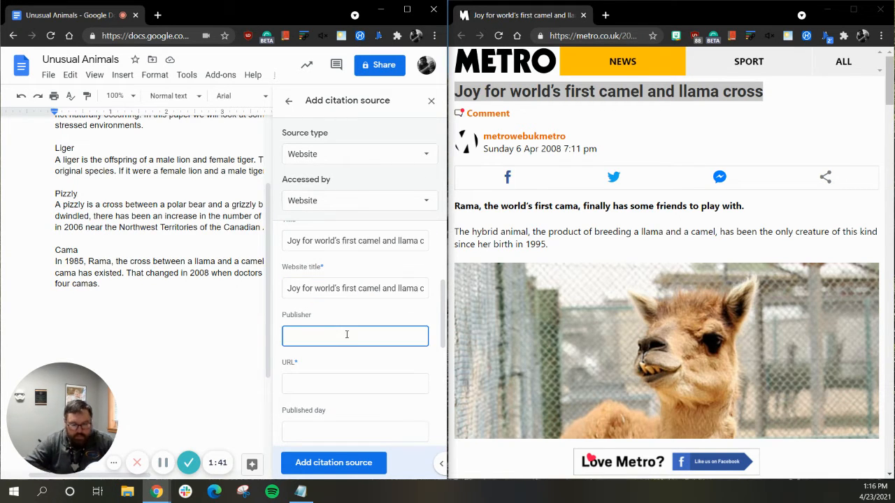
pyautogui.write('Metro')
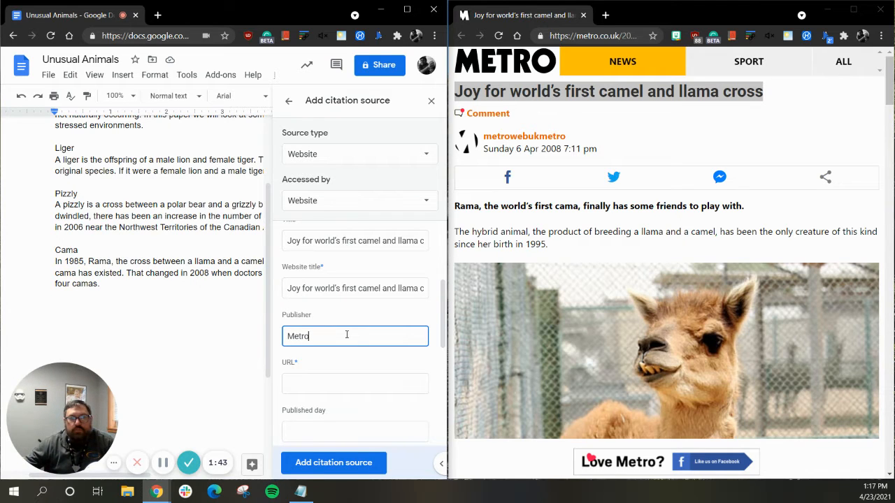
pyautogui.click(605, 36)
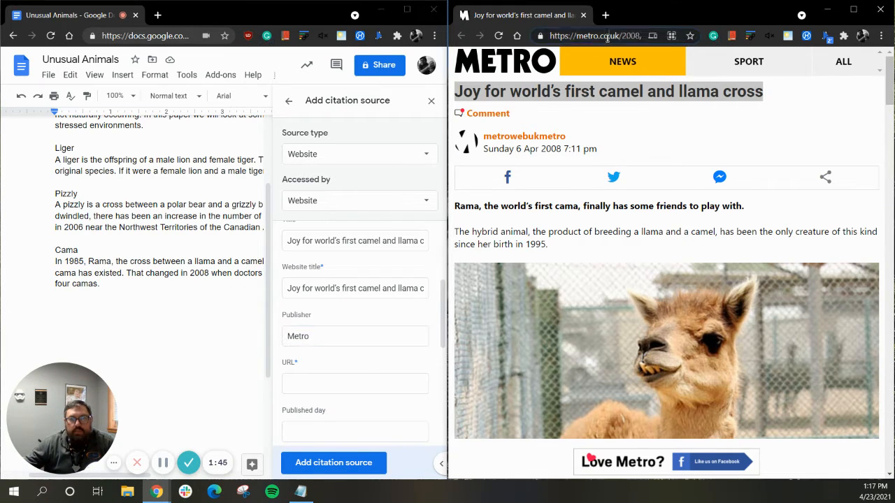
pyautogui.hotkey('ctrl', 'c')
pyautogui.click(317, 382)
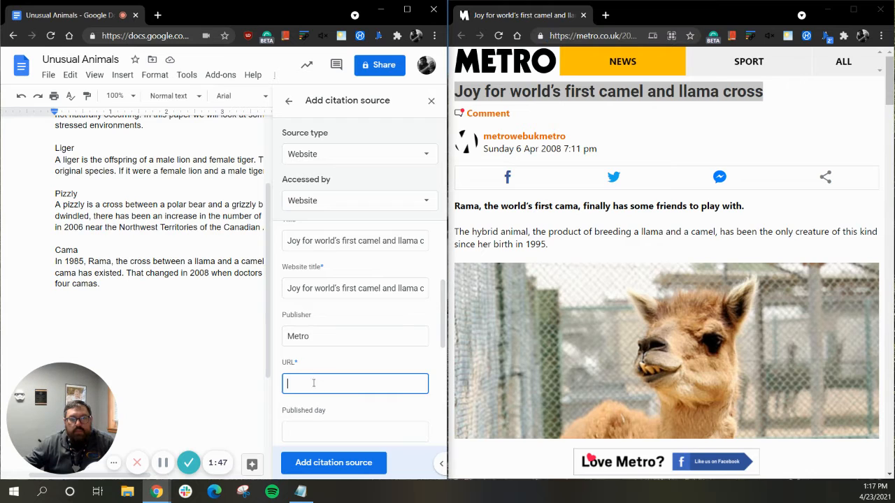
pyautogui.hotkey('ctrl', 'v')
# Enter the source's publication date as day 6, month April, year 2008
pyautogui.scroll(-1, 311, 364)
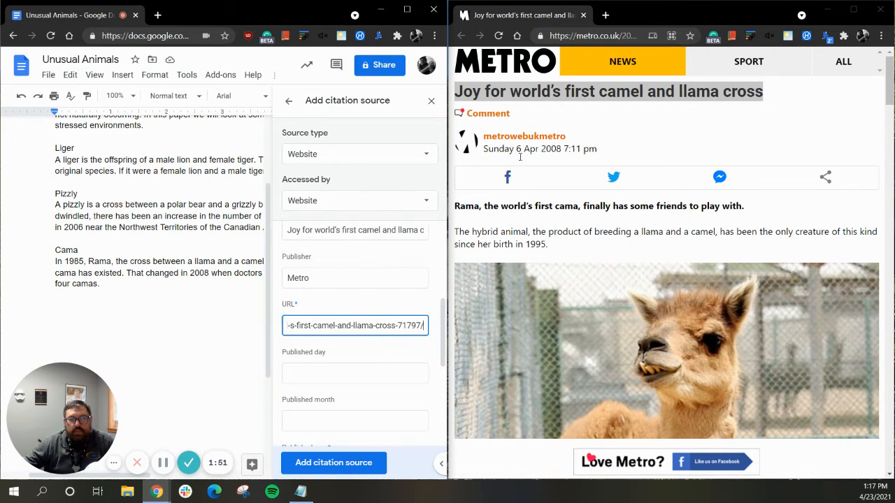
pyautogui.click(323, 376)
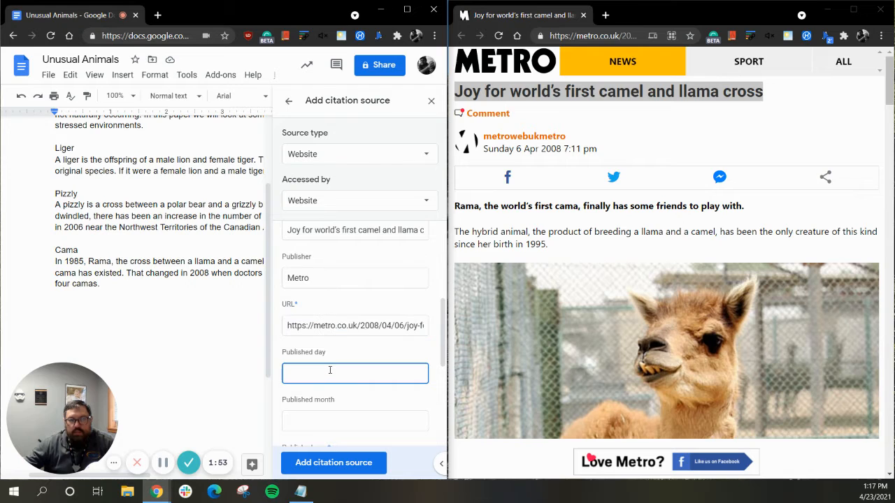
pyautogui.write('6')
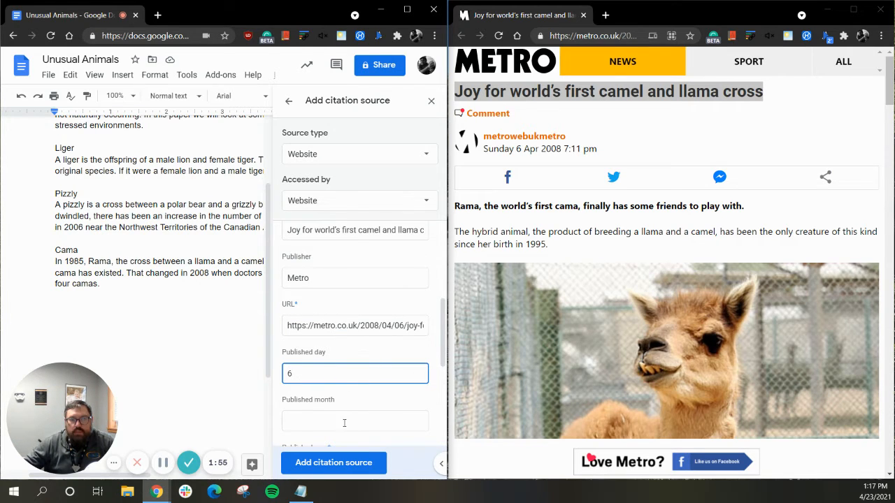
pyautogui.click(344, 427)
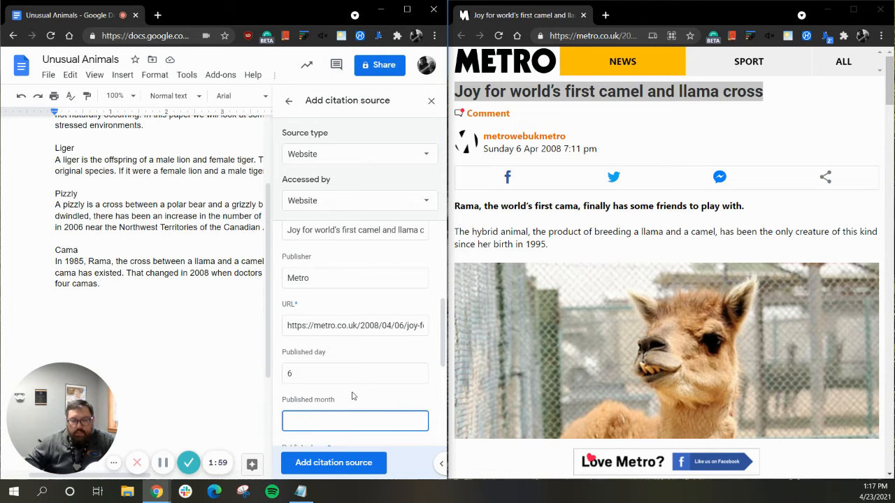
pyautogui.write('April')
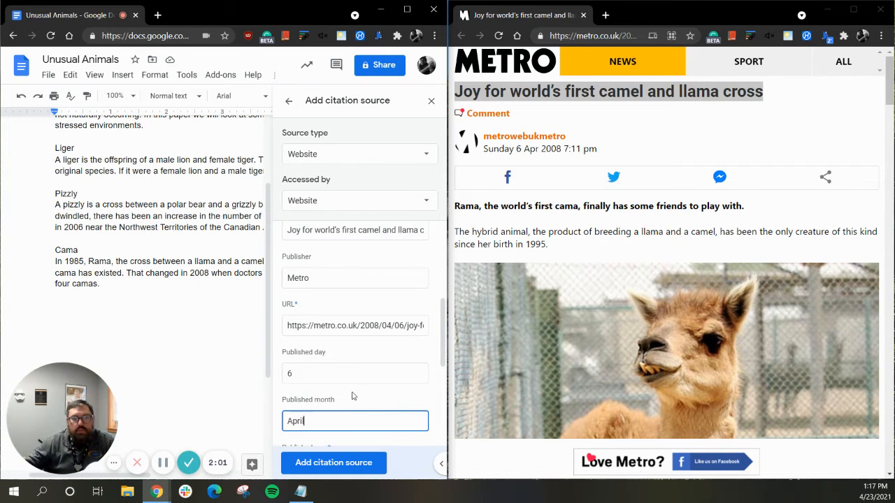
pyautogui.scroll(-3, 343, 350)
pyautogui.click(331, 297)
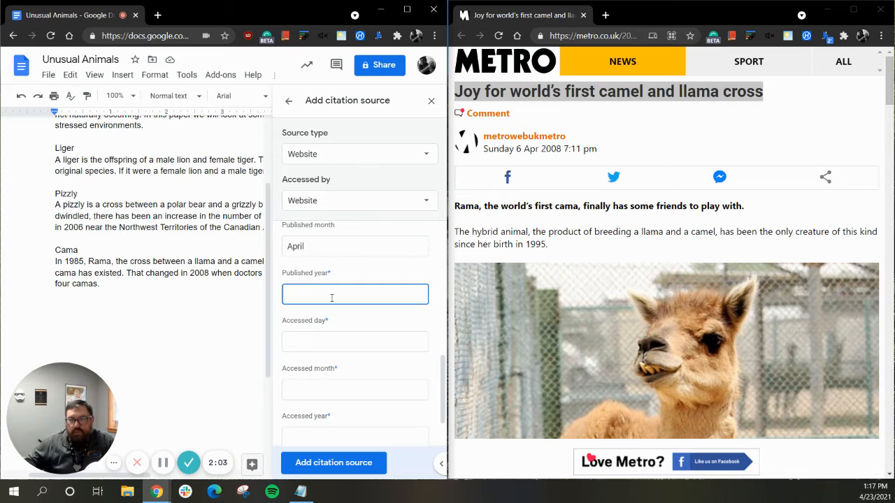
pyautogui.write('2008')
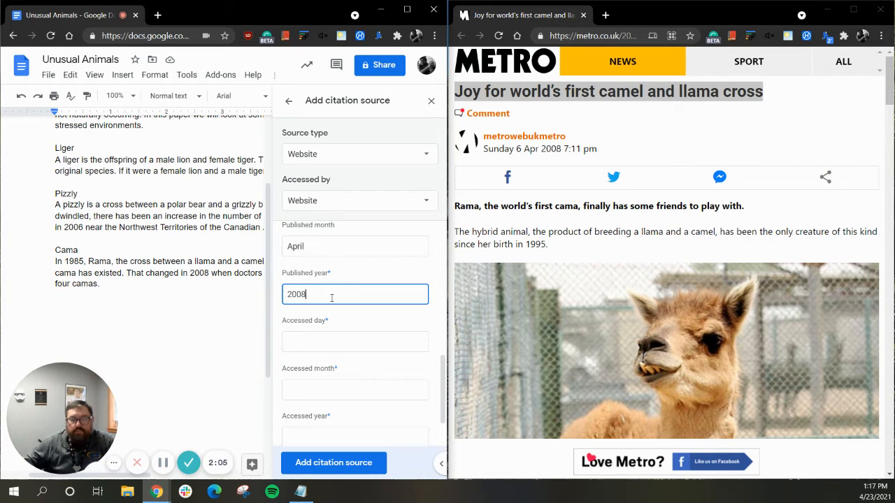
# Enter the source's access date as day 23, month April, year 2021
pyautogui.scroll(-1, 338, 301)
pyautogui.click(309, 283)
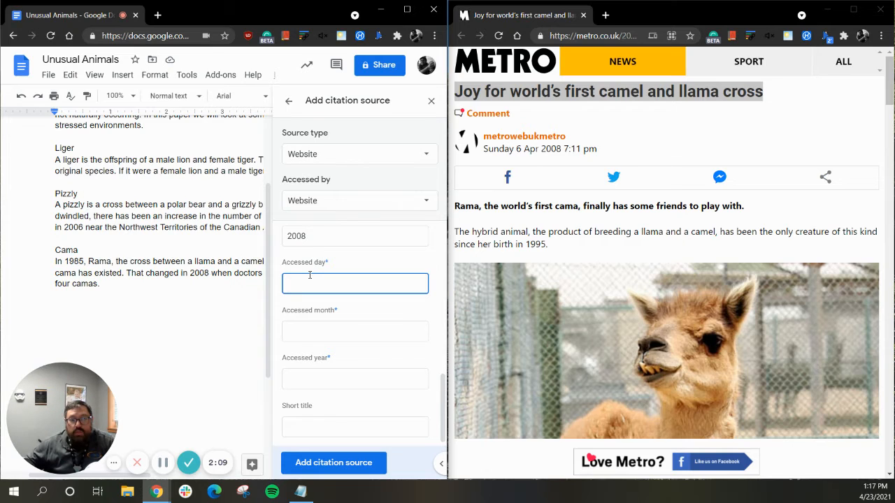
pyautogui.write('23')
pyautogui.press('Tab')
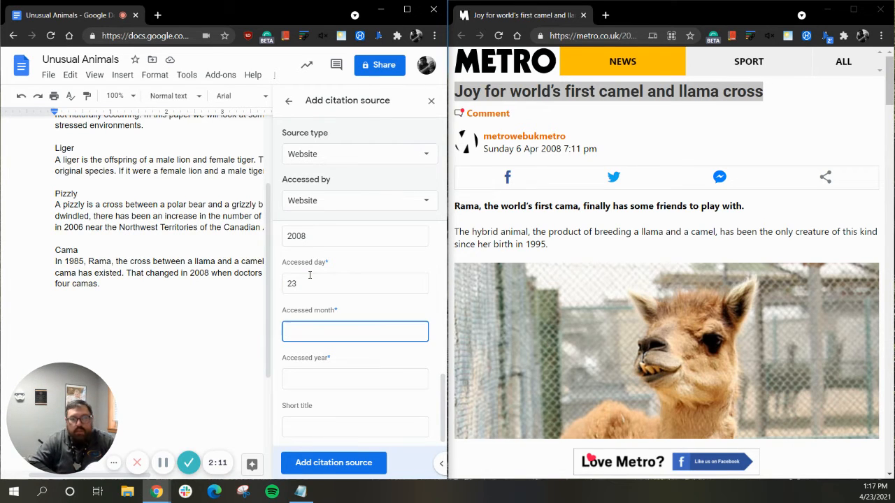
pyautogui.write('April')
pyautogui.press('Tab')
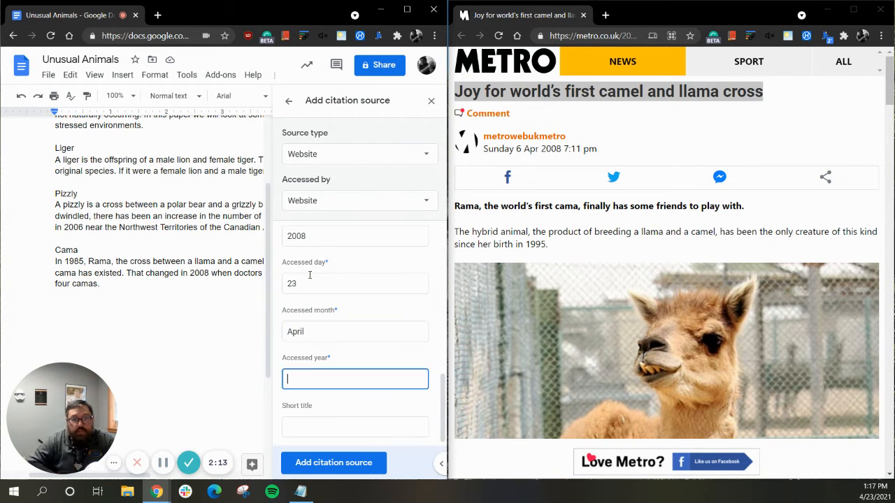
pyautogui.write('2021')
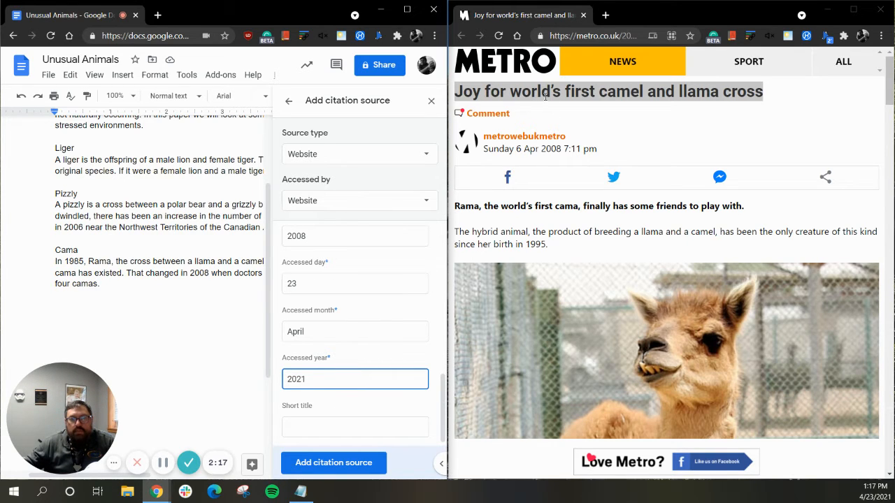
pyautogui.scroll(-1, 516, 198)
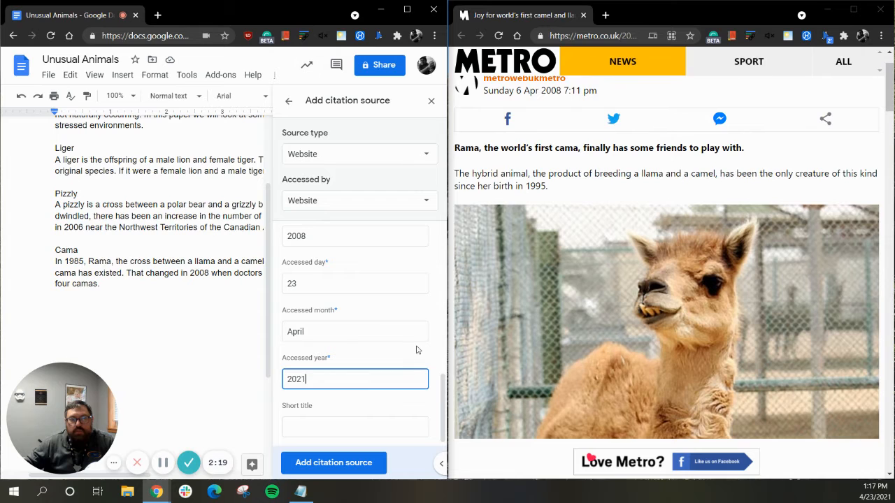
pyautogui.scroll(1, 542, 198)
pyautogui.click(539, 89)
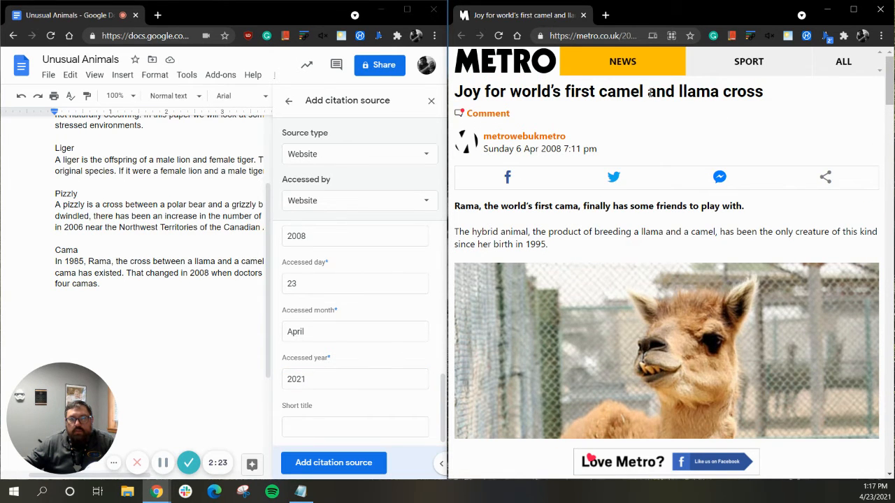
# Enter "Joy for world's first" as the source's short title and add the citation source to the document
pyautogui.click(355, 420)
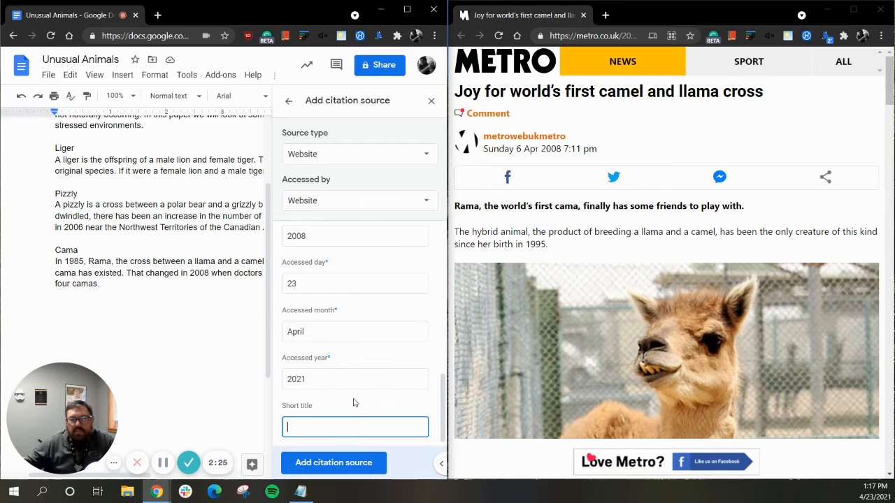
pyautogui.write('Joy ')
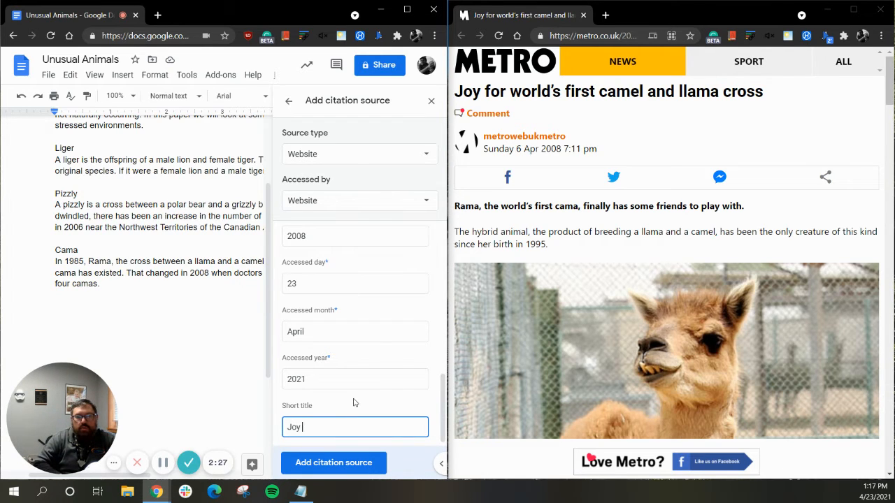
pyautogui.write('for wor')
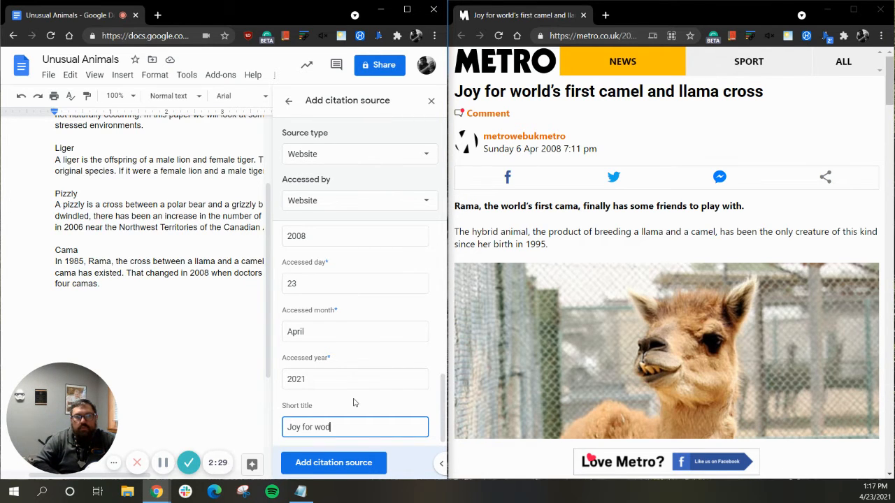
pyautogui.write("rld's first")
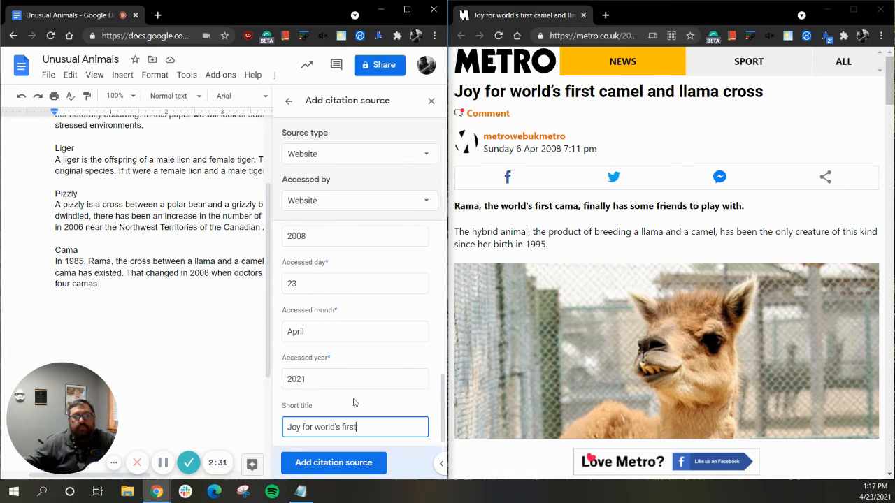
pyautogui.click(368, 464)
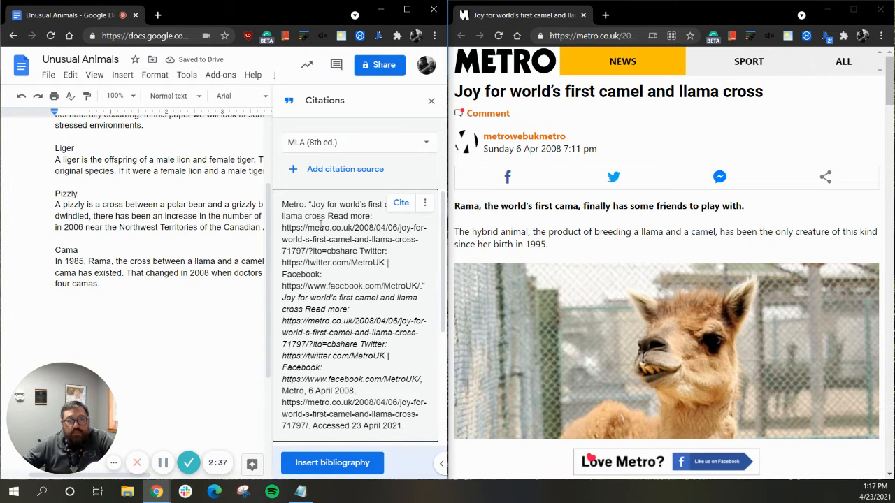
# Insert an in-text citation of the Metro source at the end of the Cama paragraph
pyautogui.scroll(-3, 320, 223)
pyautogui.scroll(3, 320, 223)
pyautogui.scroll(-2, 326, 357)
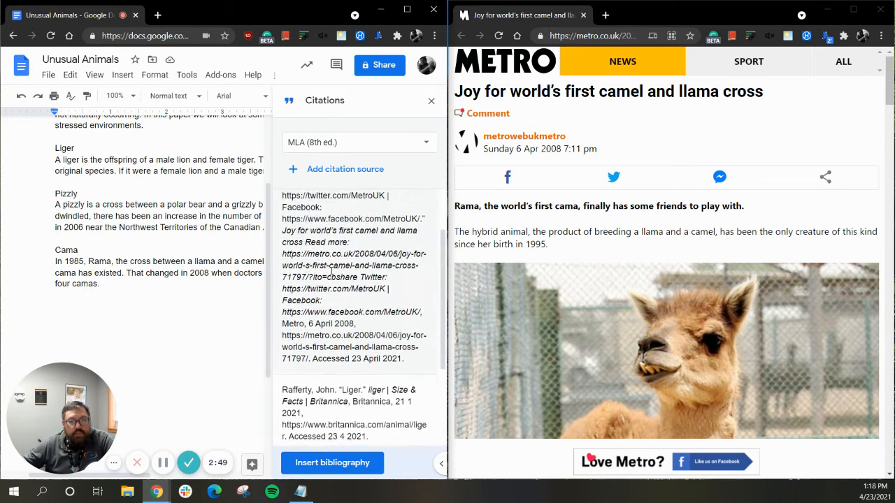
pyautogui.scroll(1, 358, 239)
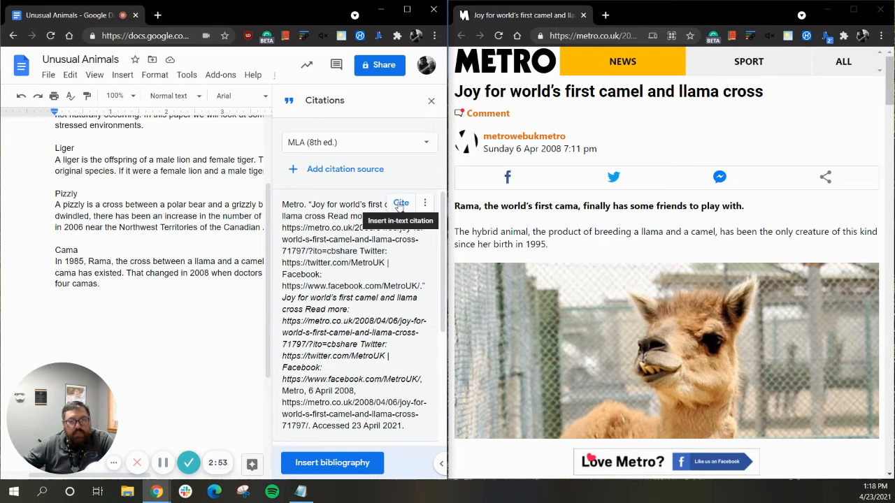
pyautogui.click(400, 204)
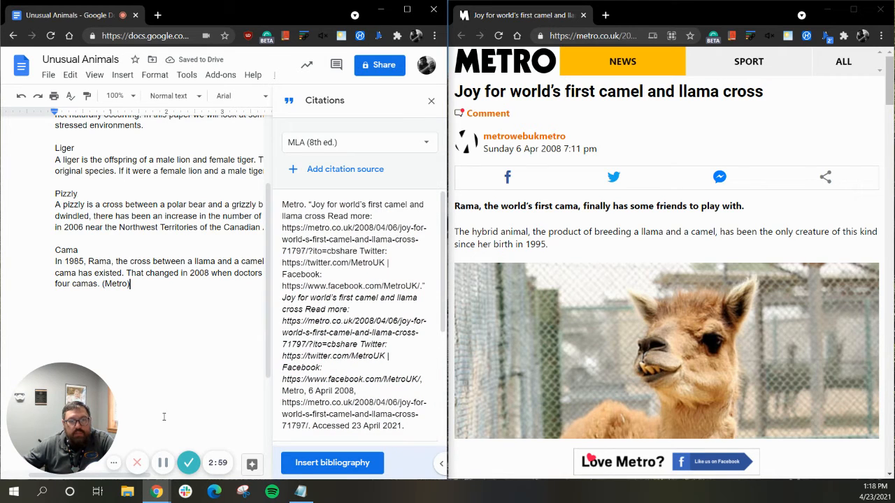
# Add blank lines after the Cama paragraph and insert a page break below them
pyautogui.moveTo(107, 474)
pyautogui.mouseDown()
pyautogui.moveTo(175, 476)
pyautogui.moveTo(107, 476)
pyautogui.mouseUp()
pyautogui.scroll(-5, 361, 341)
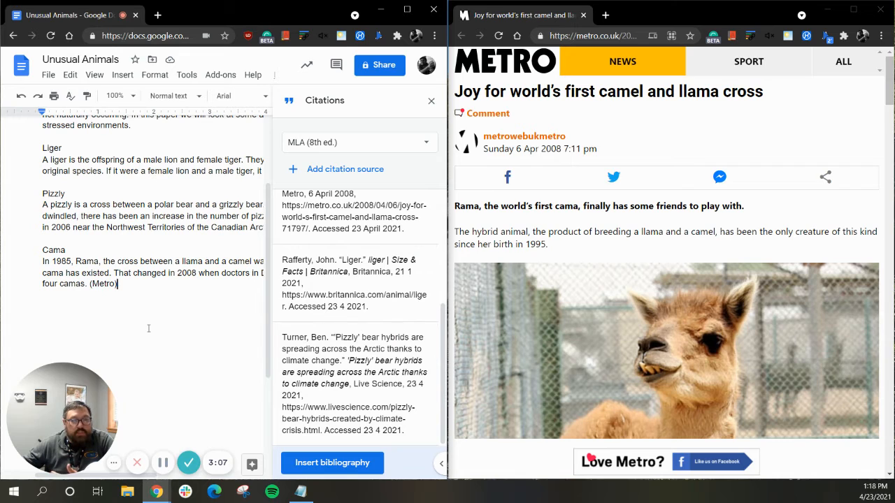
pyautogui.scroll(-3, 155, 311)
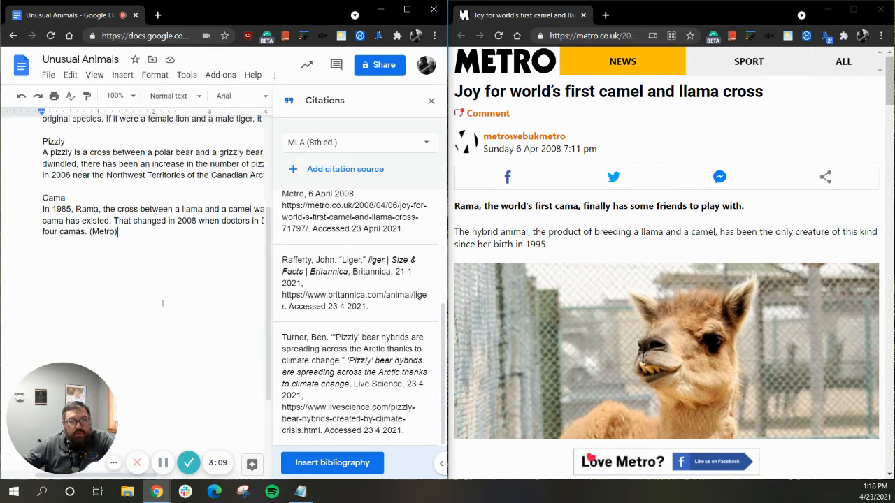
pyautogui.scroll(-1, 180, 287)
pyautogui.press('Return')
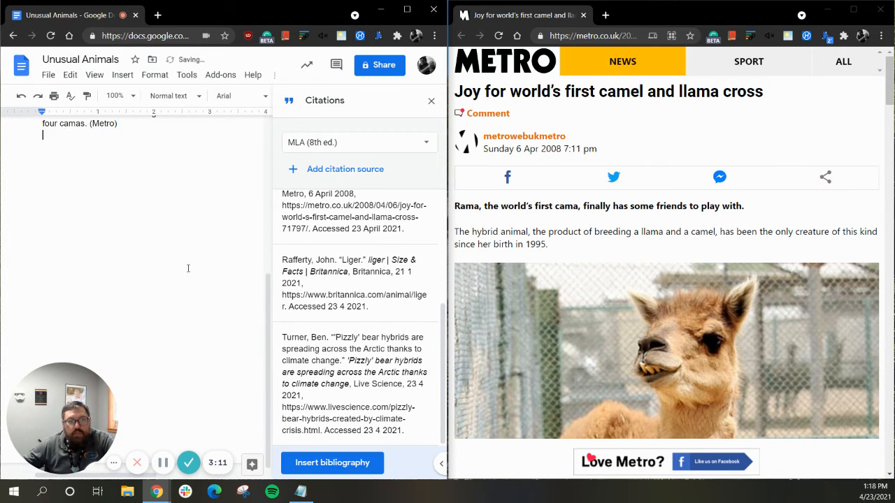
pyautogui.click(129, 78)
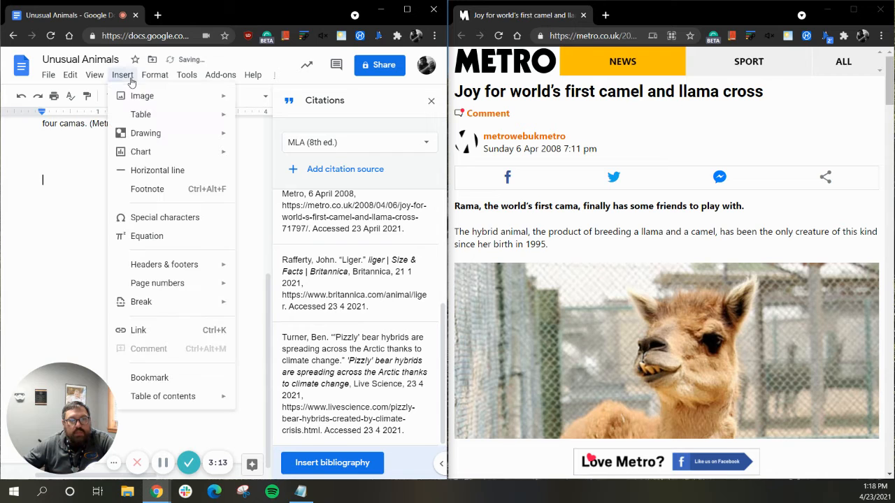
pyautogui.moveTo(144, 302)
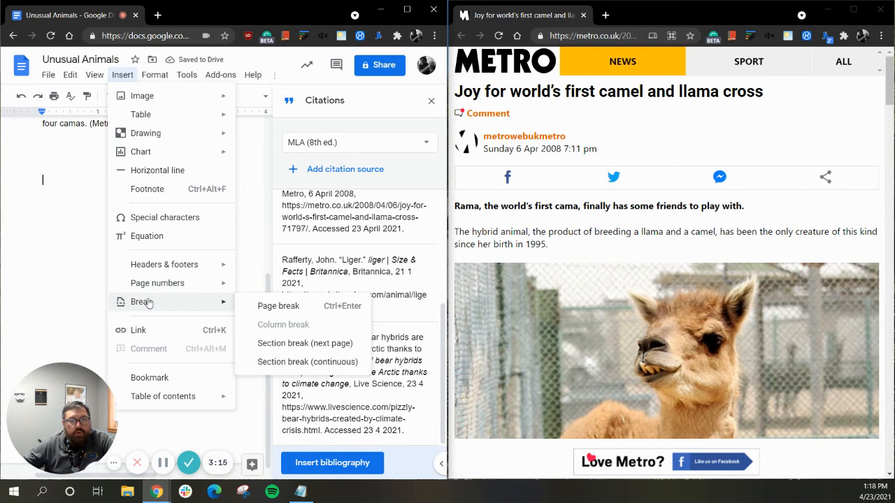
pyautogui.click(242, 306)
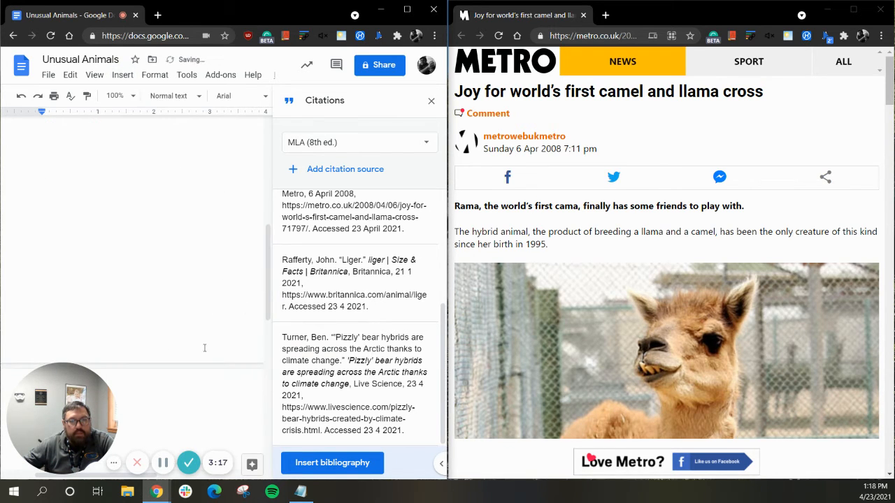
# Insert the bibliography on the new page and close the citations sidebar
pyautogui.scroll(-3, 206, 345)
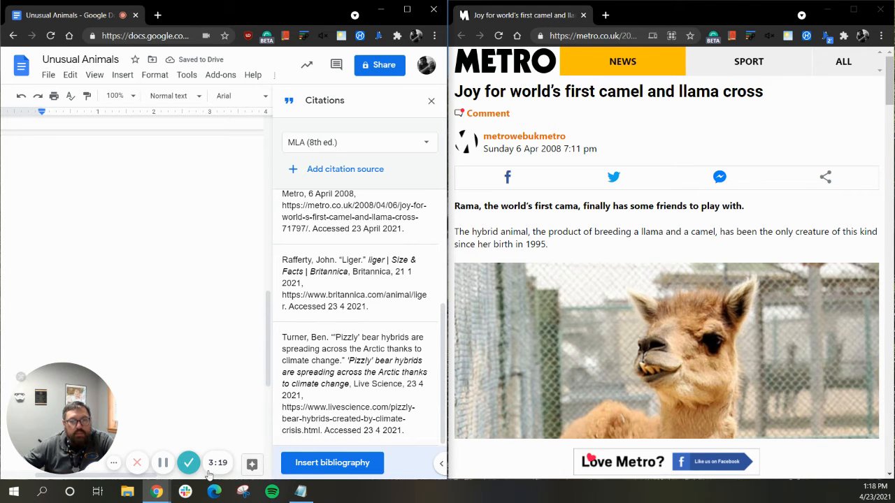
pyautogui.click(332, 463)
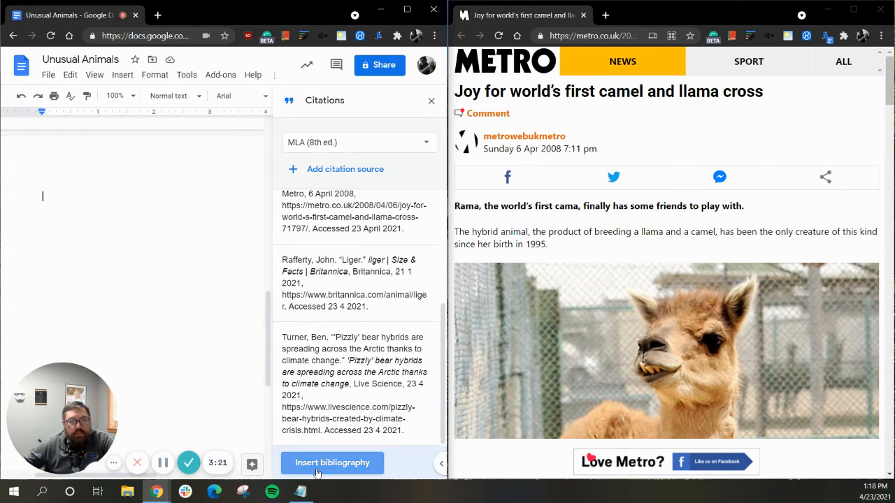
pyautogui.click(431, 101)
pyautogui.scroll(-3, 320, 314)
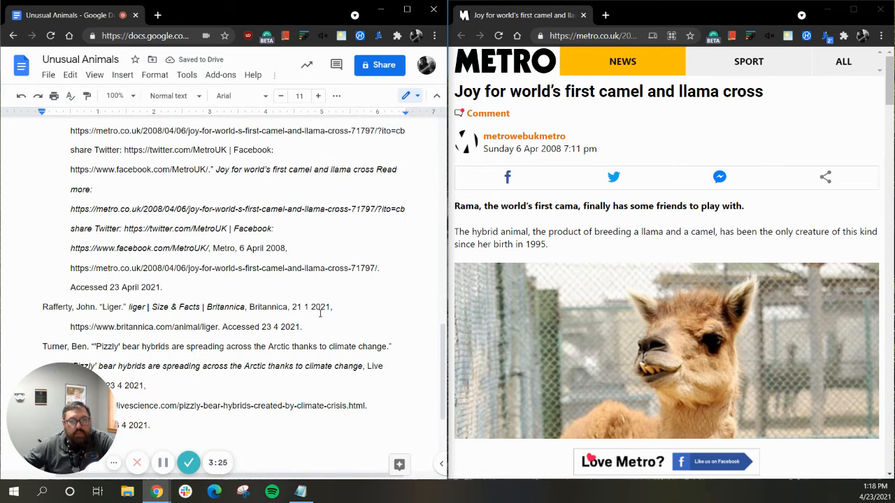
# Delete the bibliography's Metro entry text from its first web address through the repeated italic headline and "Read more:"
pyautogui.scroll(1, 328, 294)
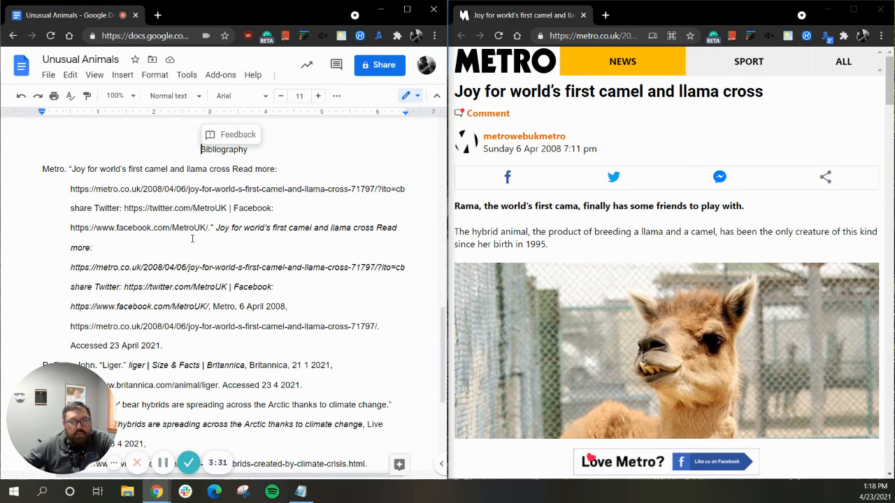
pyautogui.scroll(-2, 192, 239)
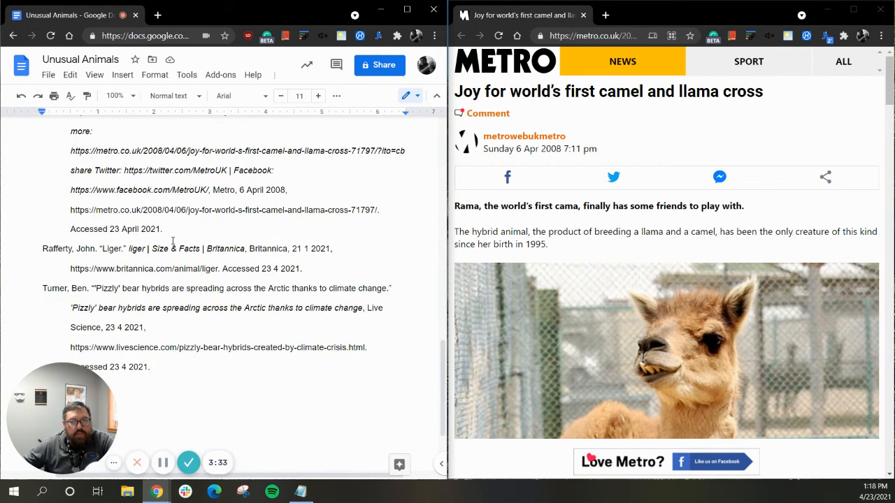
pyautogui.scroll(-2, 178, 285)
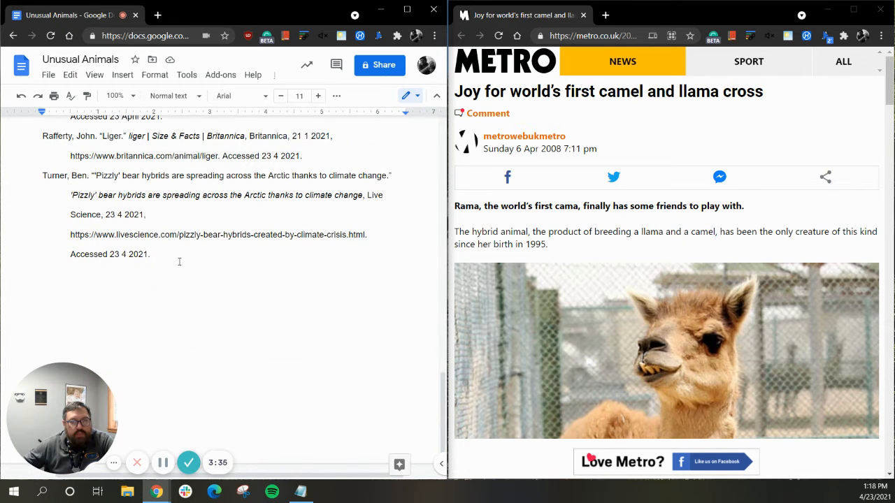
pyautogui.scroll(2, 160, 230)
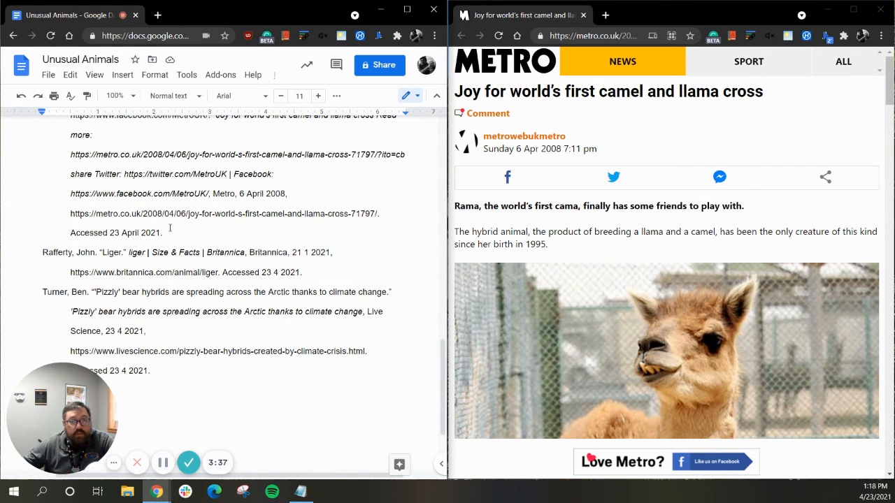
pyautogui.scroll(3, 169, 228)
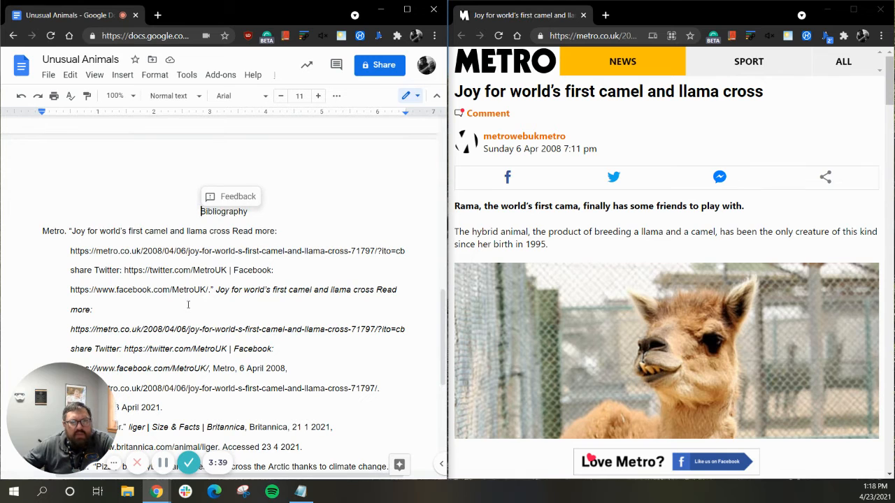
pyautogui.scroll(-2, 183, 298)
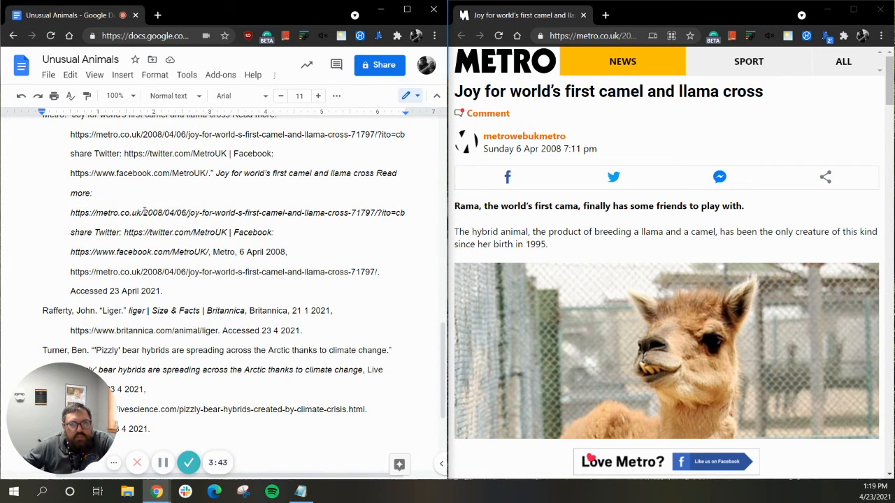
pyautogui.scroll(2, 144, 212)
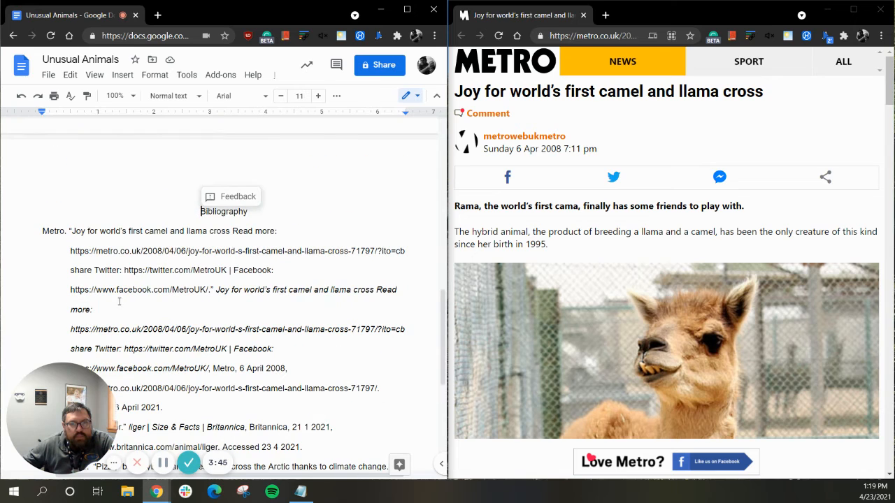
pyautogui.tripleClick(72, 252)
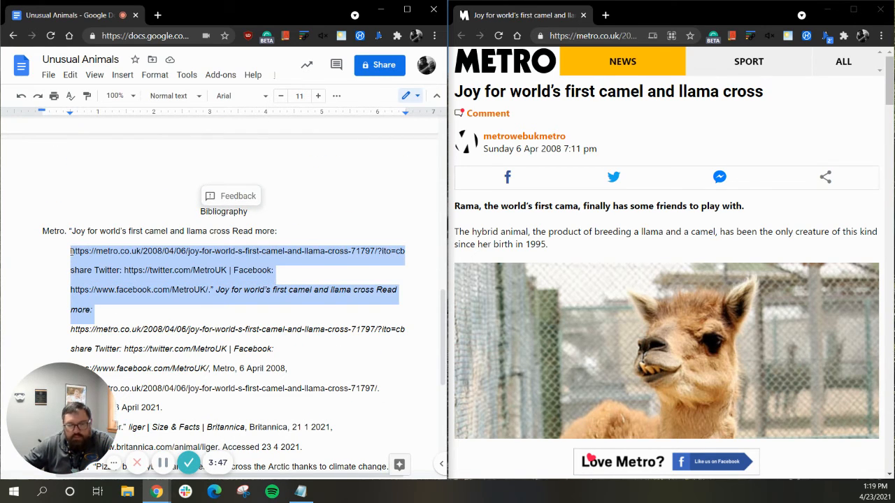
pyautogui.press('BackSpace')
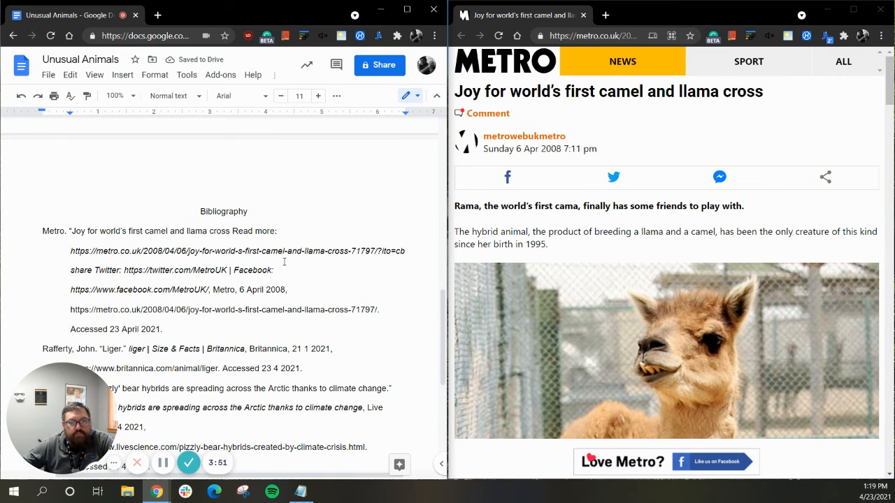
# Reopen the document's citations list and look over the Metro source's entry
pyautogui.scroll(-3, 282, 263)
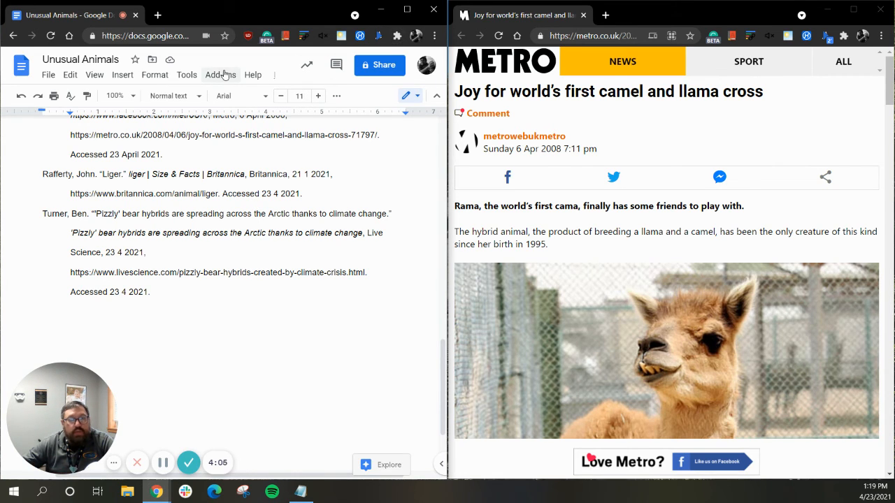
pyautogui.click(187, 75)
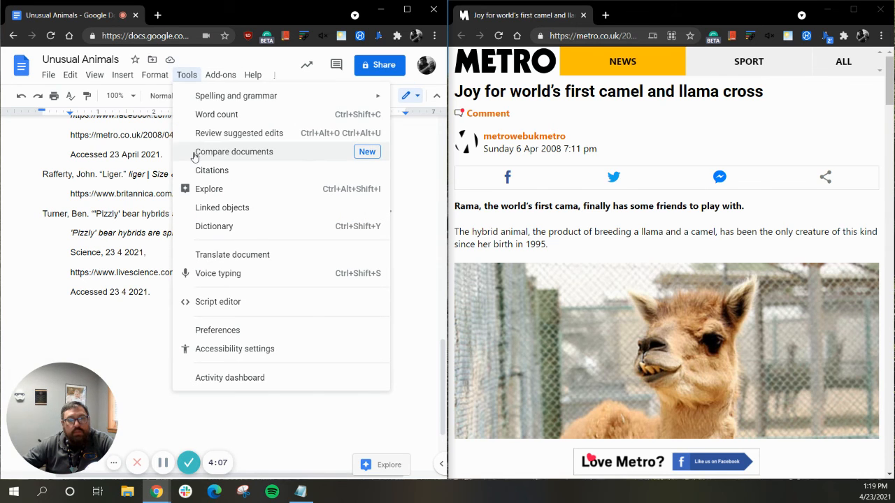
pyautogui.click(202, 173)
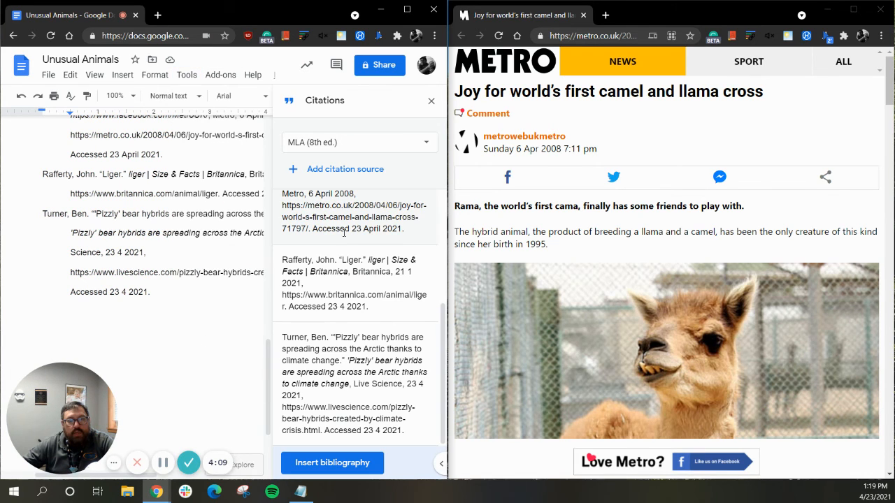
pyautogui.scroll(2, 346, 233)
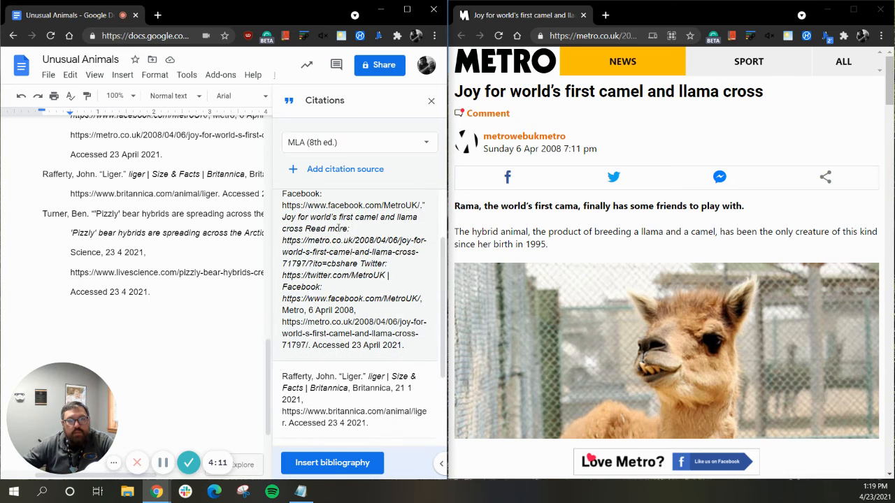